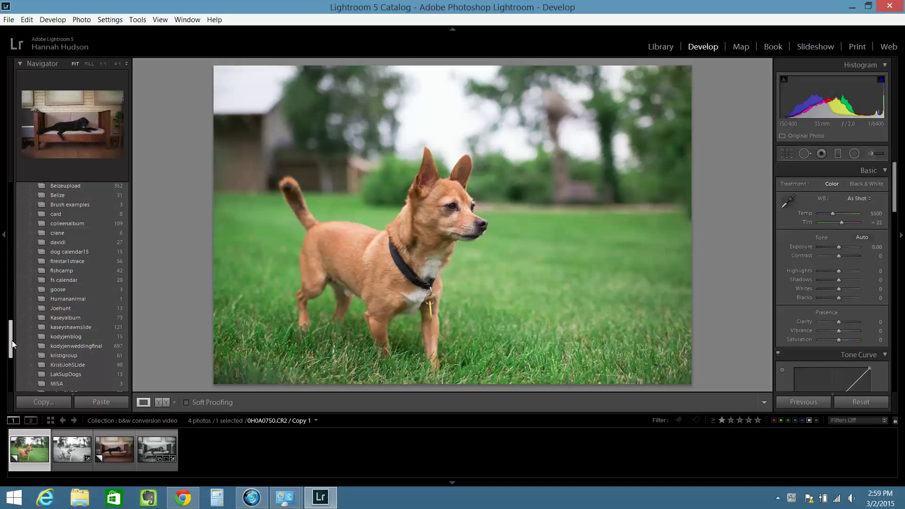
Step: Try desaturating the standing dog photo with Saturation at -100, and return Saturation to about +2
drag(11, 340, 7, 220)
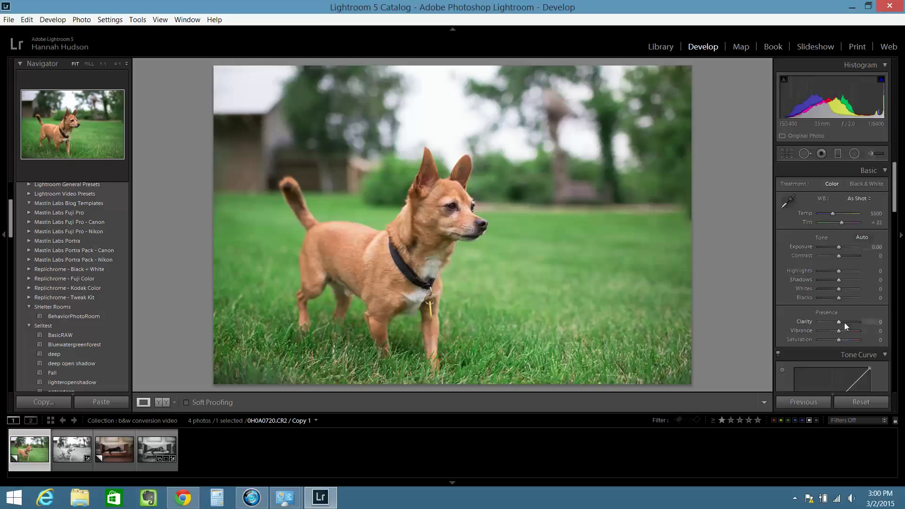
drag(838, 338, 799, 337)
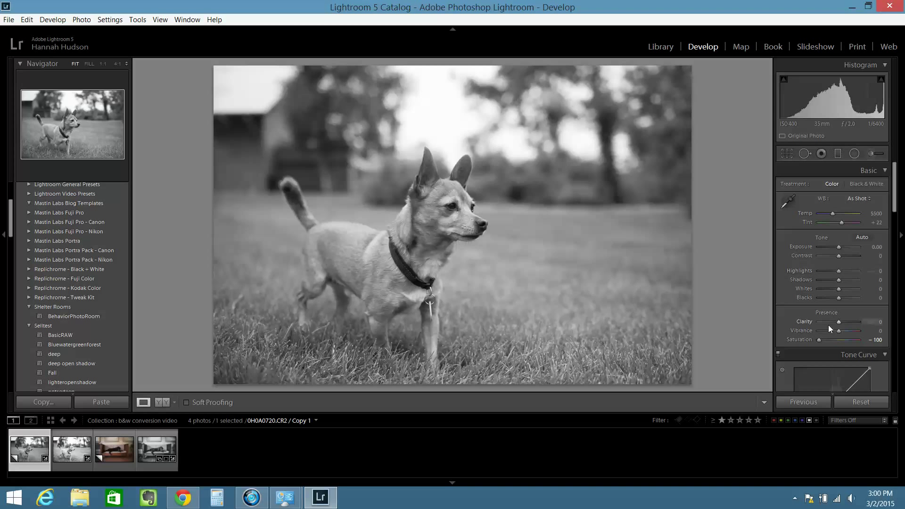
drag(820, 339, 841, 341)
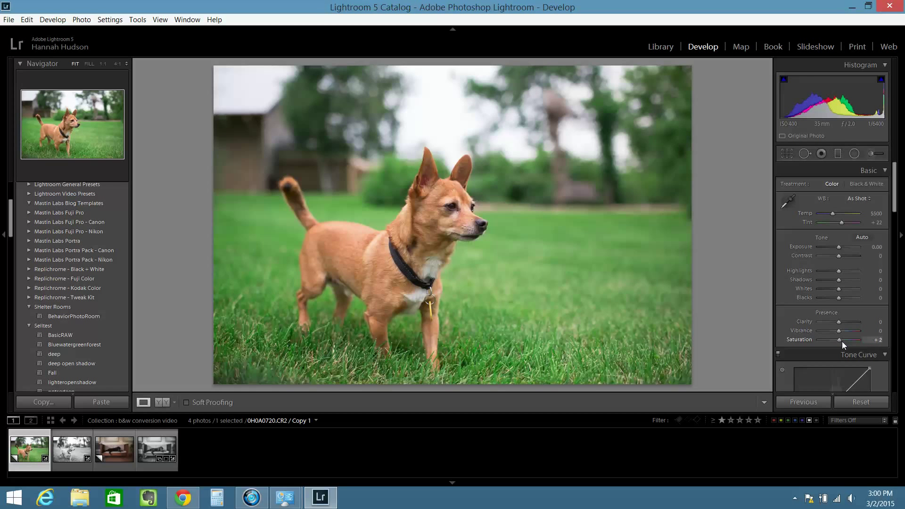
Step: Convert the standing dog photo to Black & White with Exposure +0.48, Contrast +62, Highlights -90, Shadows +71 and Blacks +48
click(868, 185)
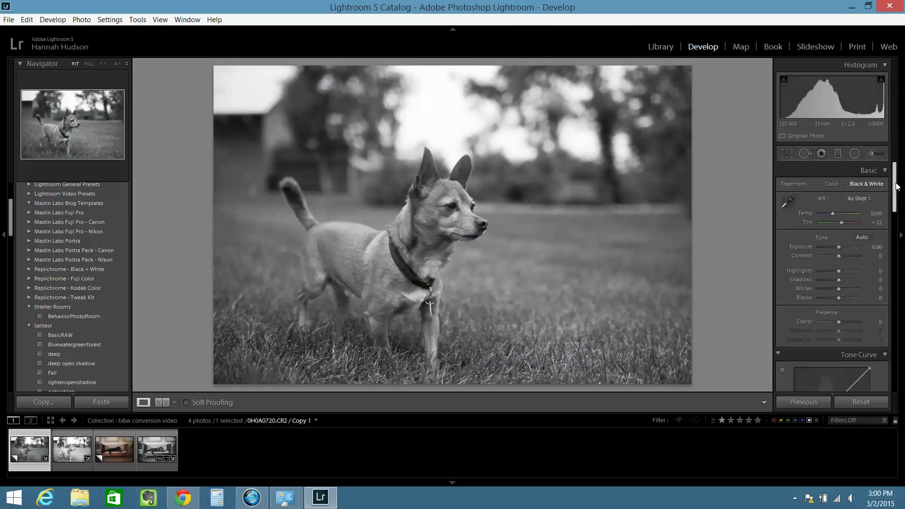
drag(896, 186, 896, 189)
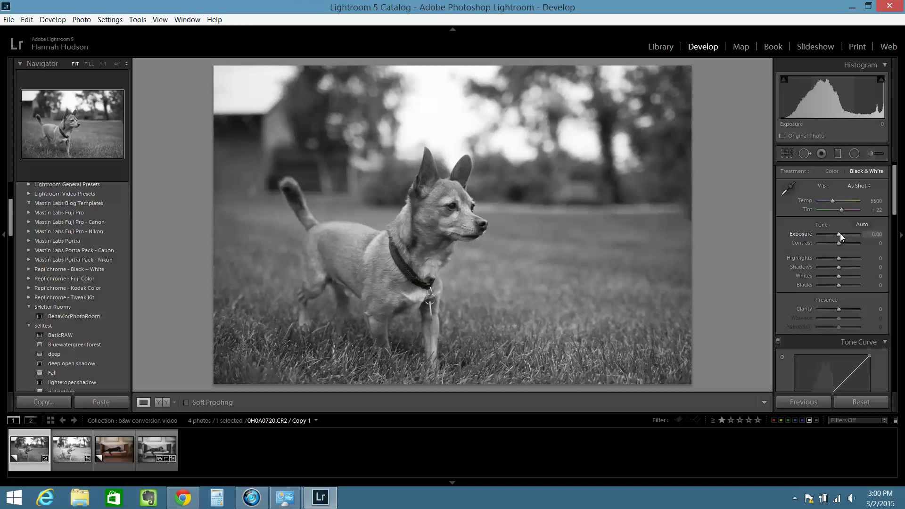
drag(840, 234, 850, 242)
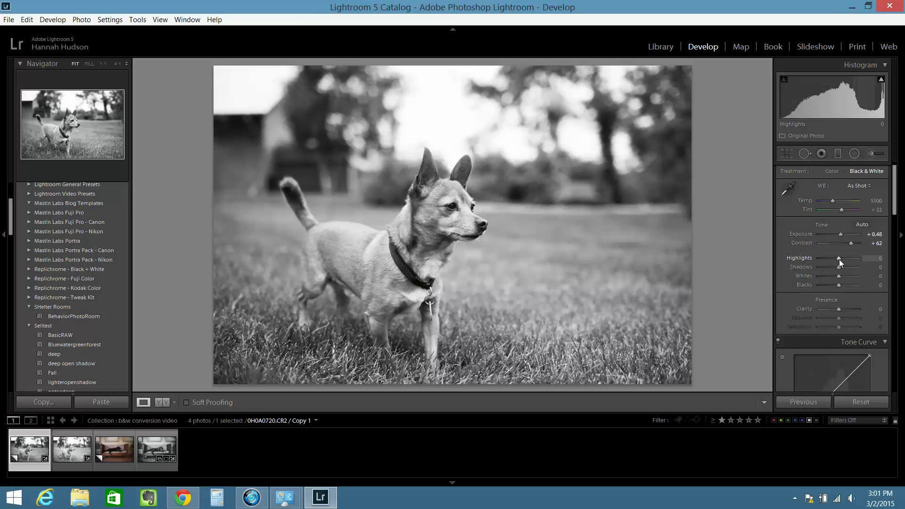
drag(838, 260, 821, 256)
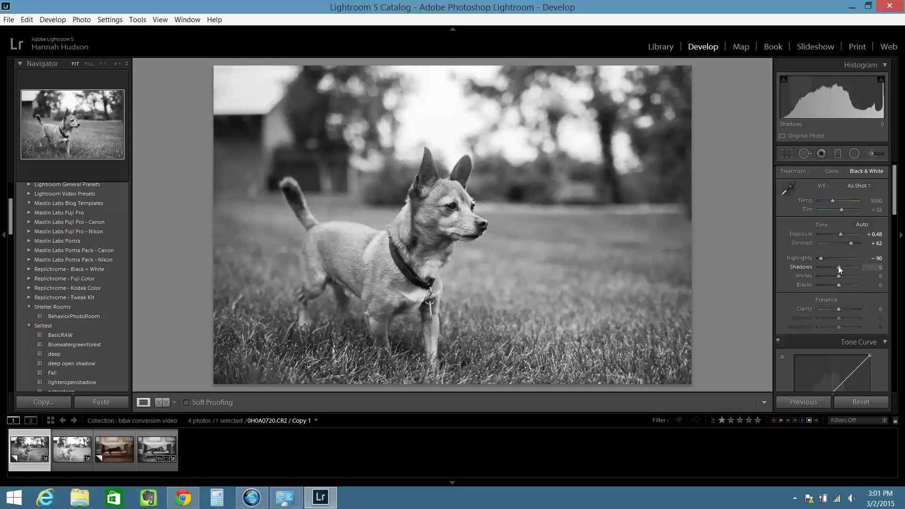
drag(838, 267, 849, 284)
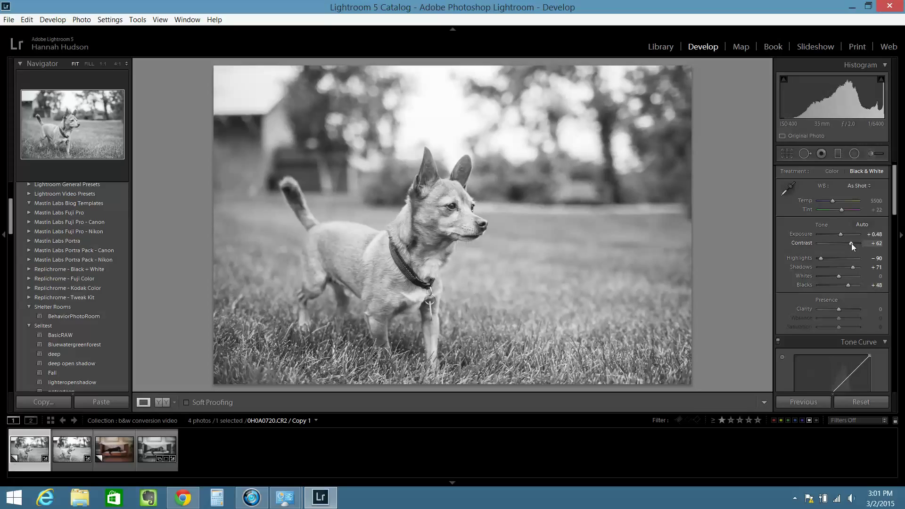
Step: Refine the photo's tone with Contrast +100, Exposure +0.68 and Highlights -60
drag(851, 244, 859, 244)
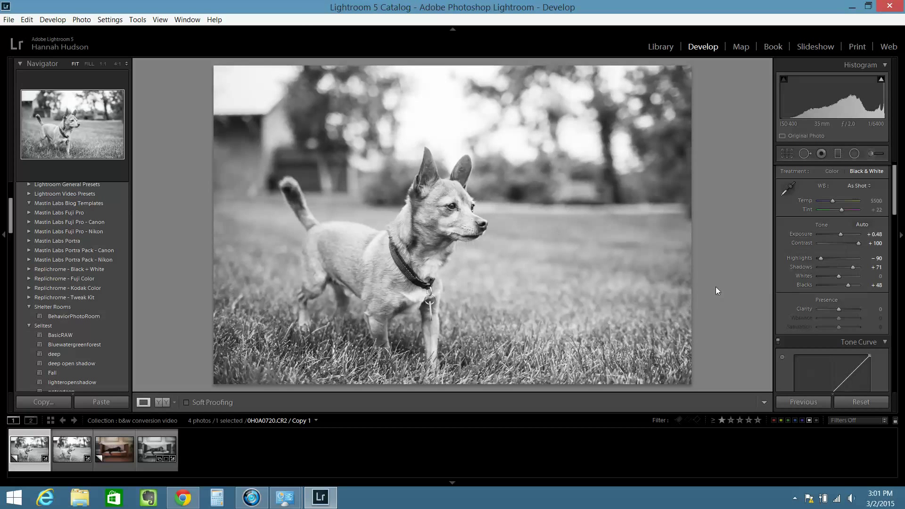
key(equal)
key(equal)
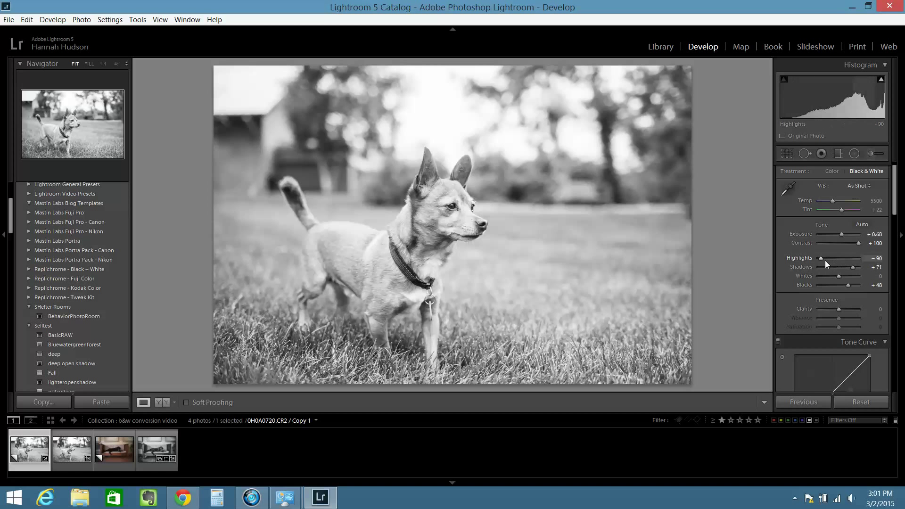
drag(822, 260, 828, 259)
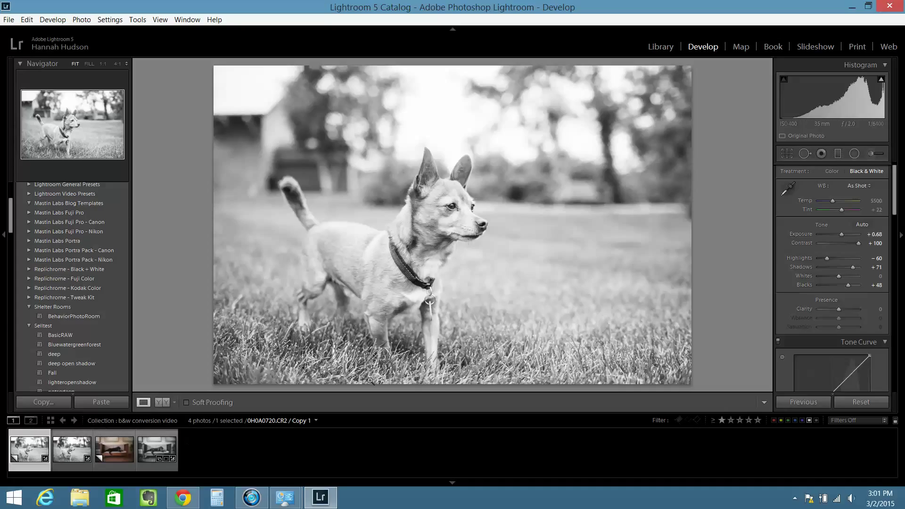
Step: Create a virtual copy of the edited standing dog photo, and reset the first copy to its unedited color settings
right_click(33, 453)
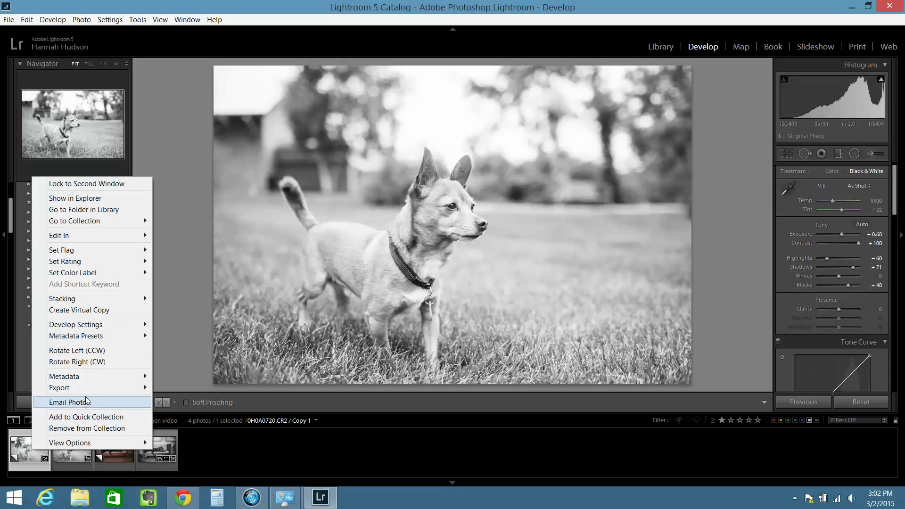
click(113, 314)
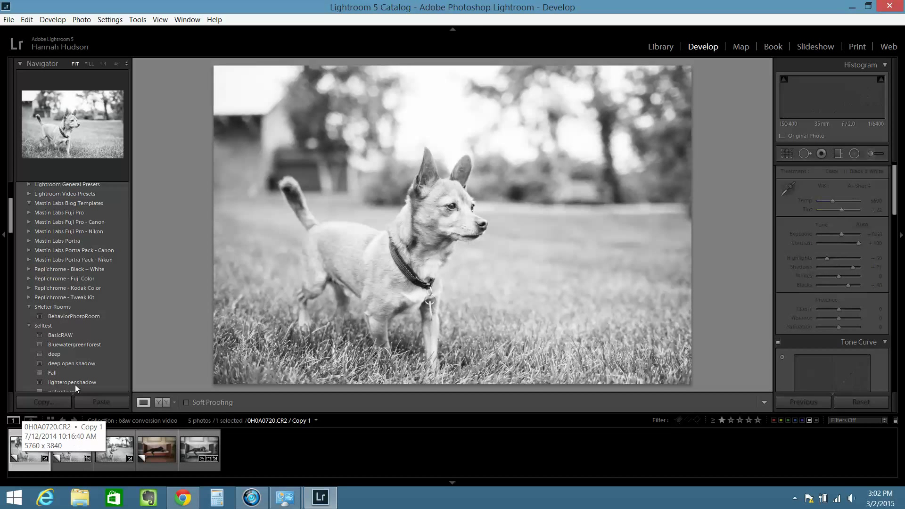
click(22, 455)
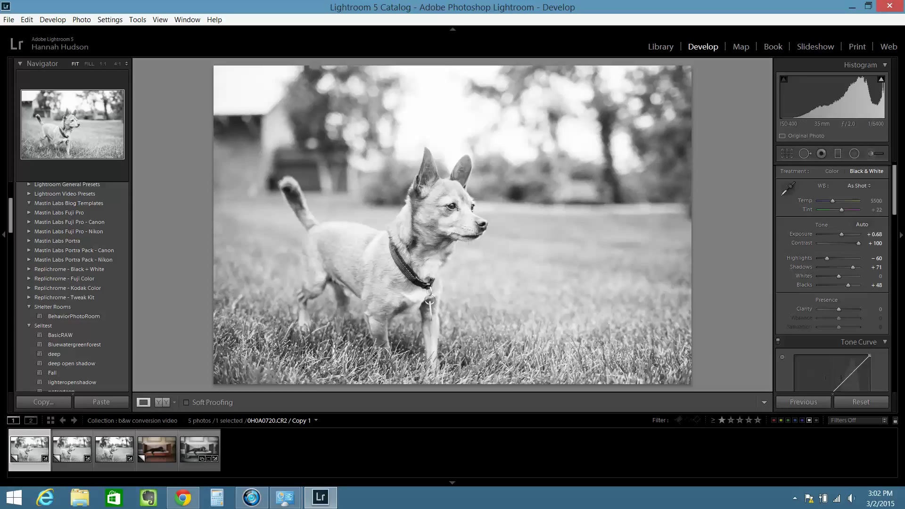
click(873, 403)
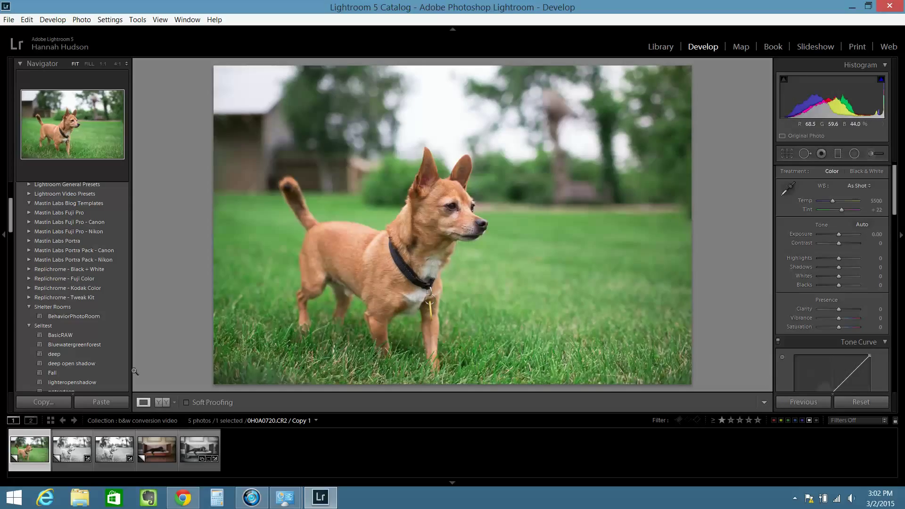
Step: Compare the two black-and-white versions of the standing dog photo and look over the black&white presets
click(68, 454)
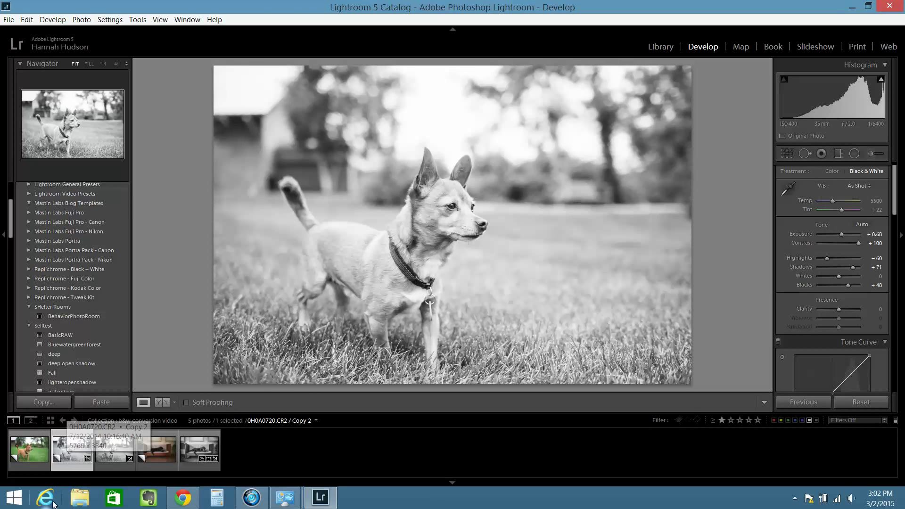
click(114, 448)
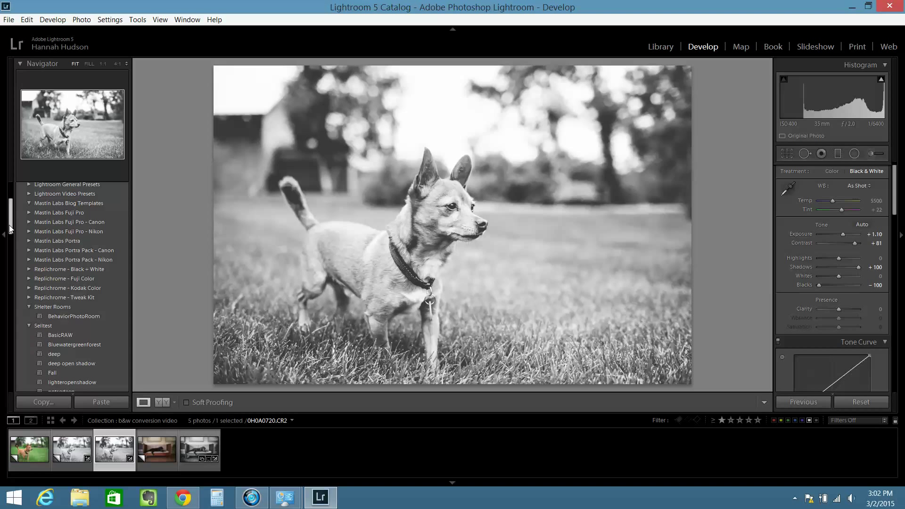
drag(9, 225, 16, 267)
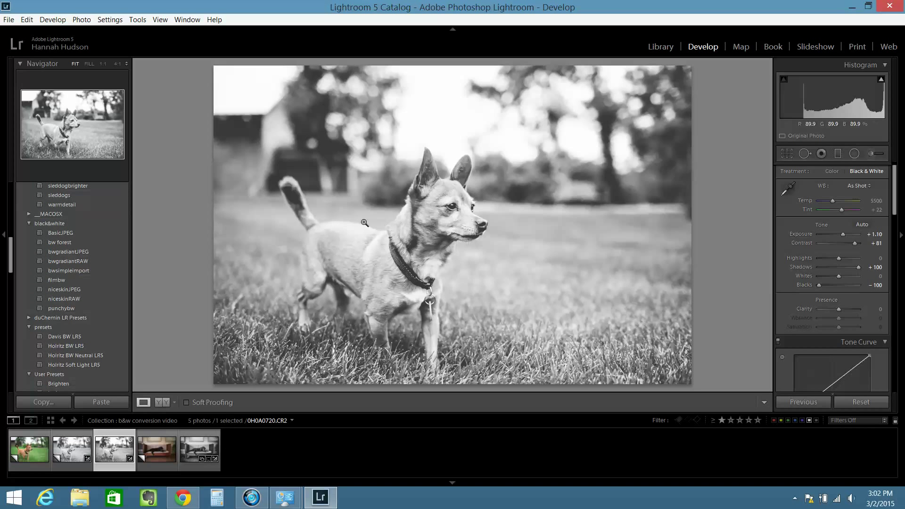
click(85, 276)
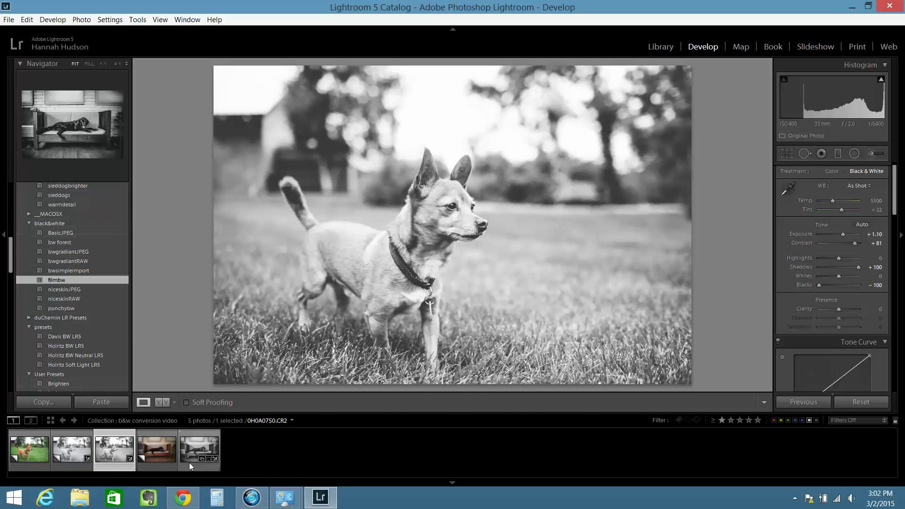
click(74, 456)
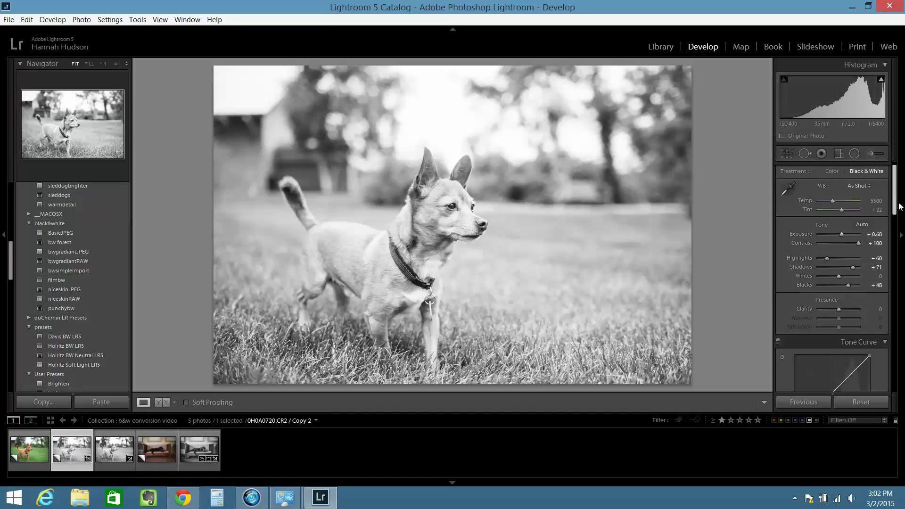
Step: Desaturate the color photo of the dog on the couch to -100 and set Highlights +60, Shadows +86 and Contrast +83
click(145, 457)
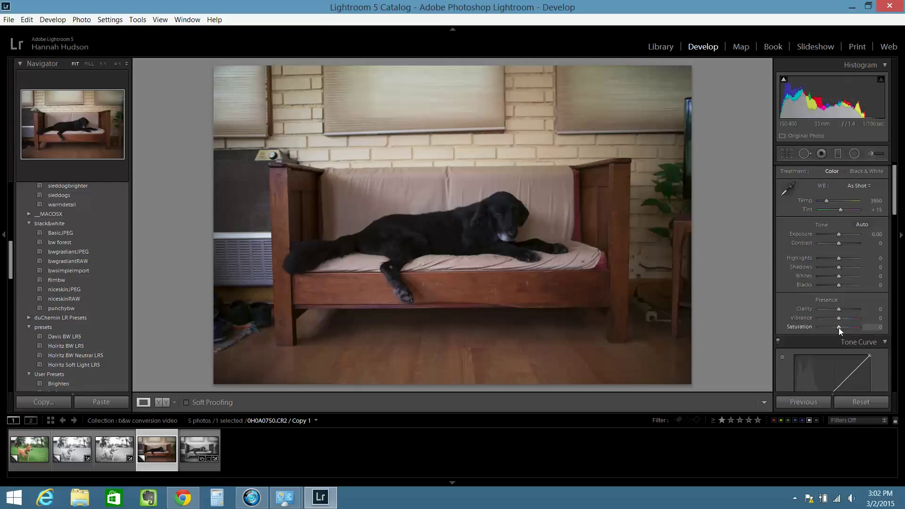
drag(839, 327, 789, 324)
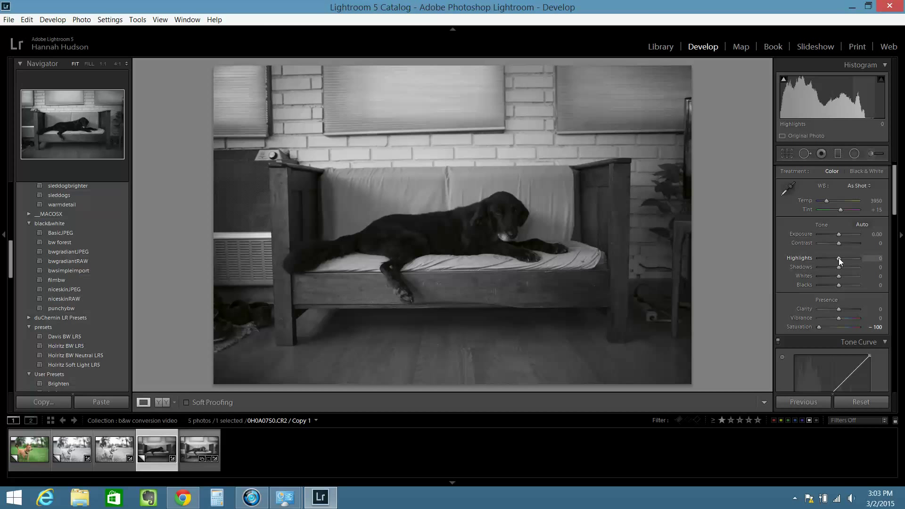
drag(838, 258, 856, 267)
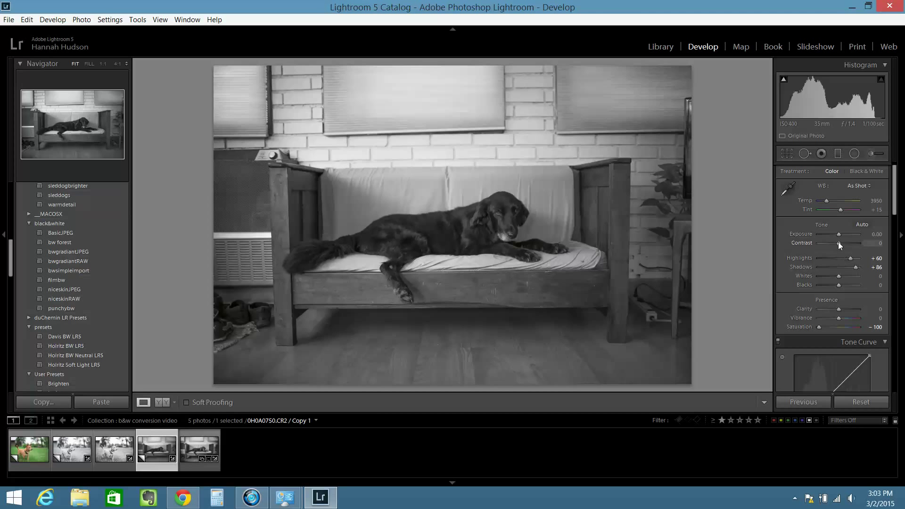
drag(838, 243, 854, 242)
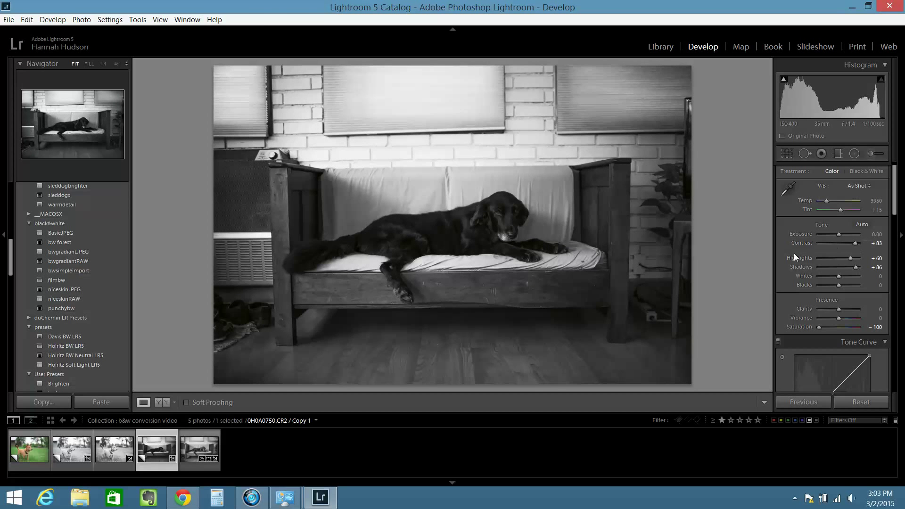
Step: Brighten the couch photo with Exposure +0.90 and Blacks +17
key(equal)
key(equal)
key(equal)
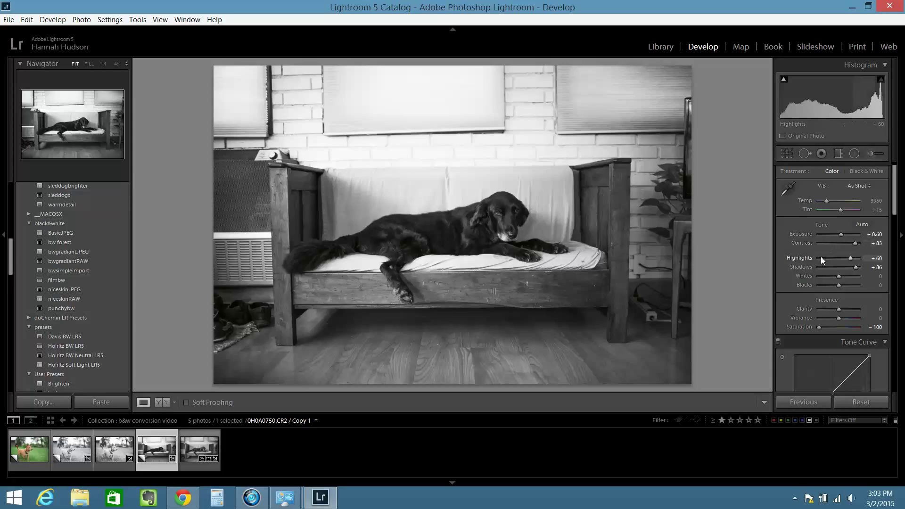
scroll(827, 236, up, 2)
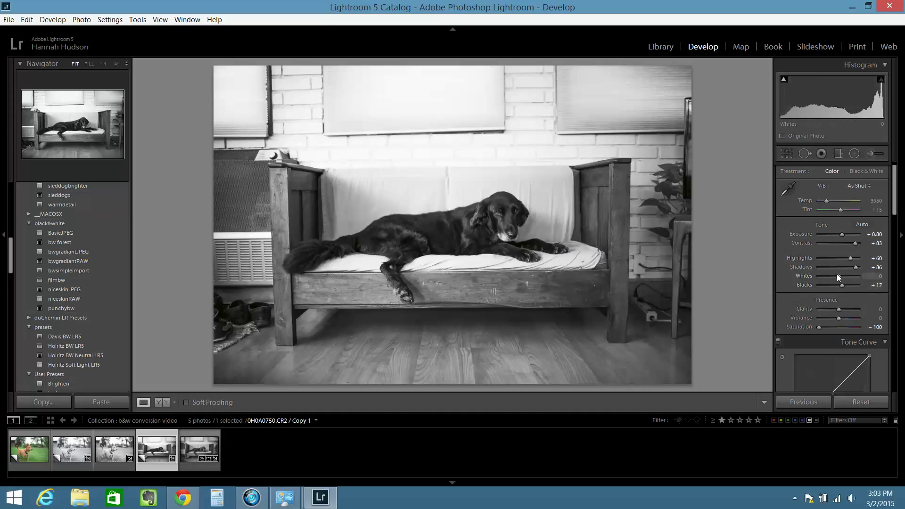
key(equal)
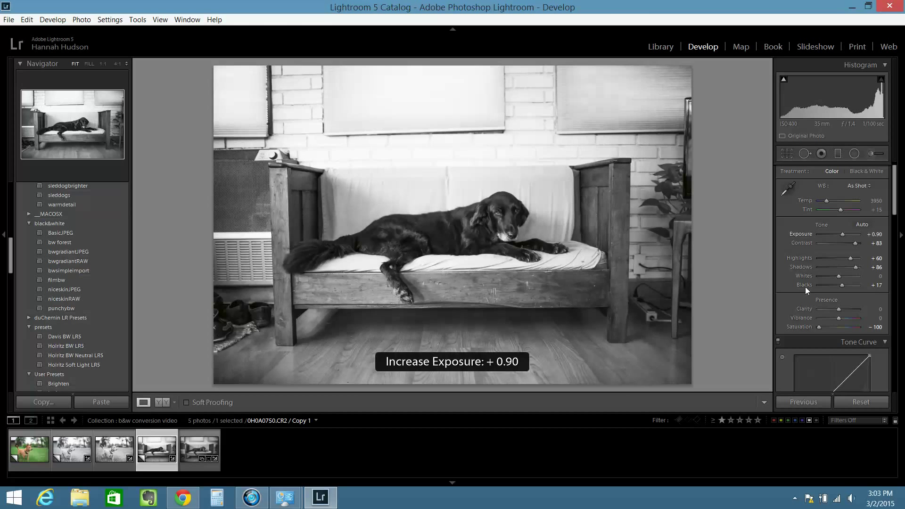
Step: Straighten the couch photo by rotating the crop slightly clockwise, keeping the original aspect ratio, and apply the crop
click(789, 154)
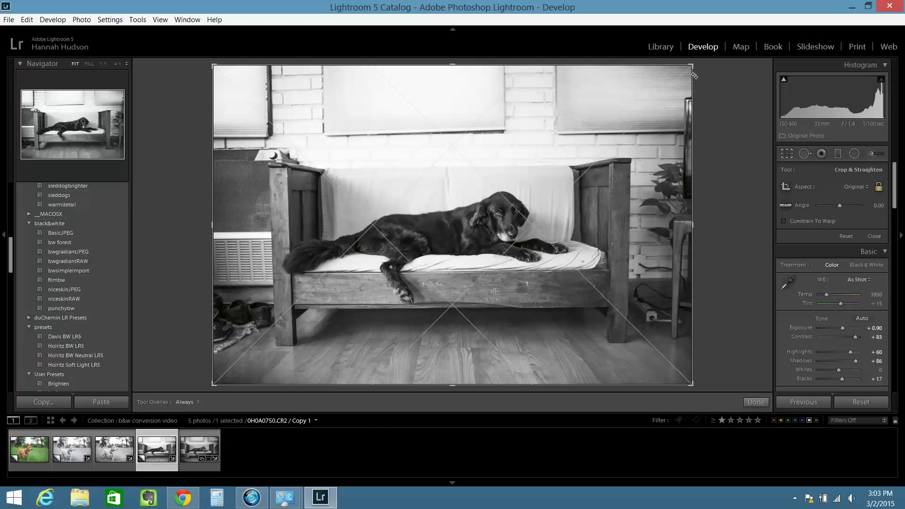
drag(695, 65, 729, 88)
key(Return)
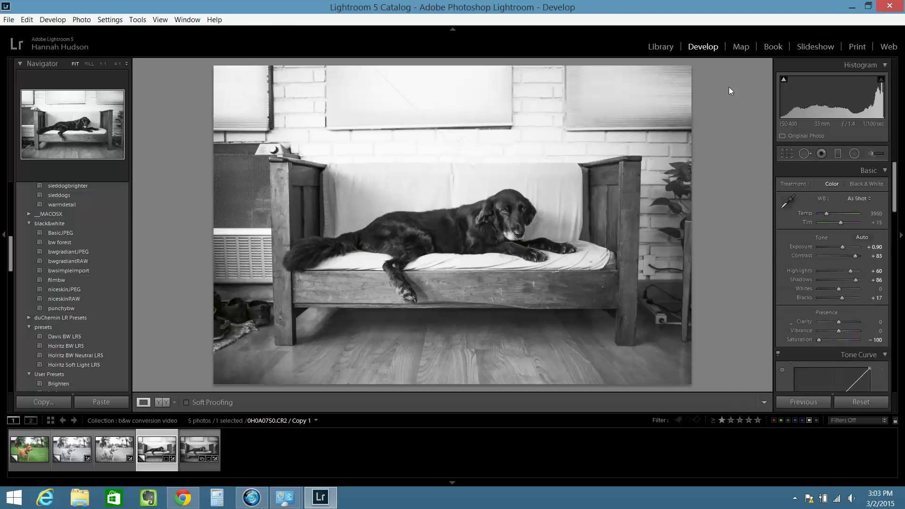
Step: Create a virtual copy of the edited couch photo, and reset the first copy to its unedited color settings
right_click(143, 459)
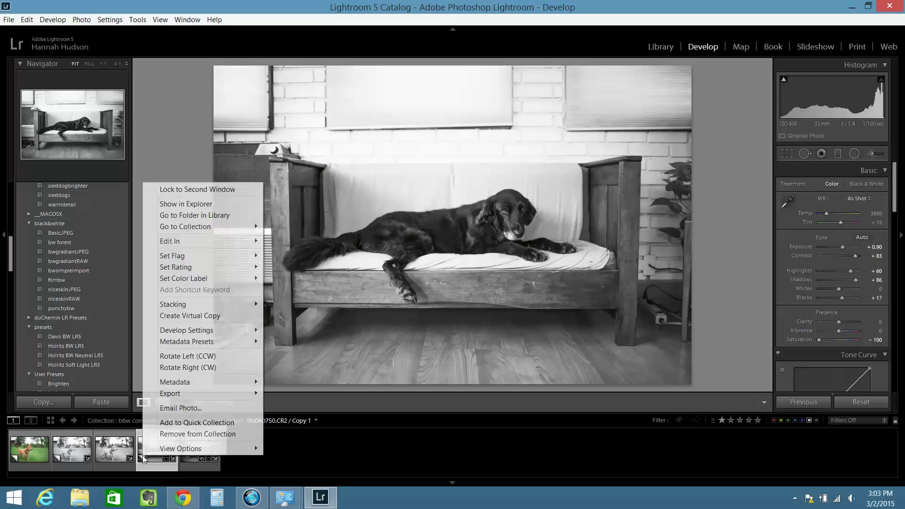
click(183, 316)
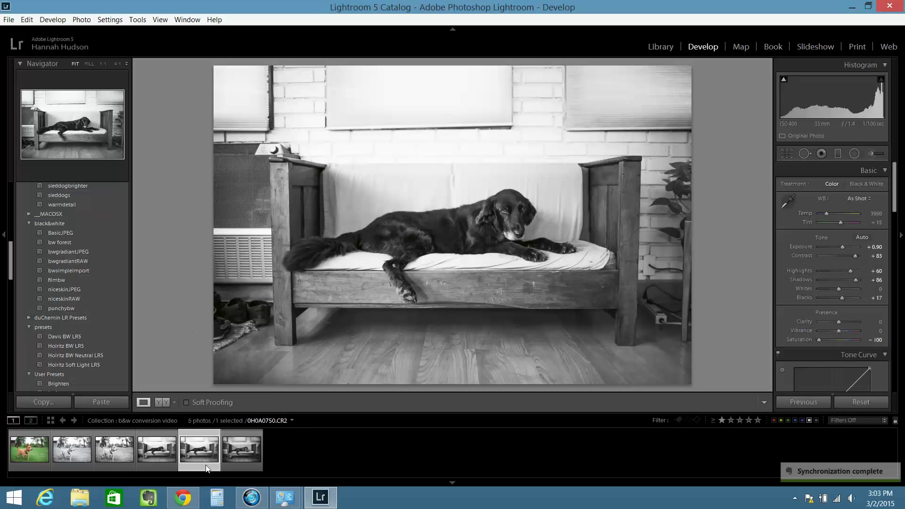
click(151, 445)
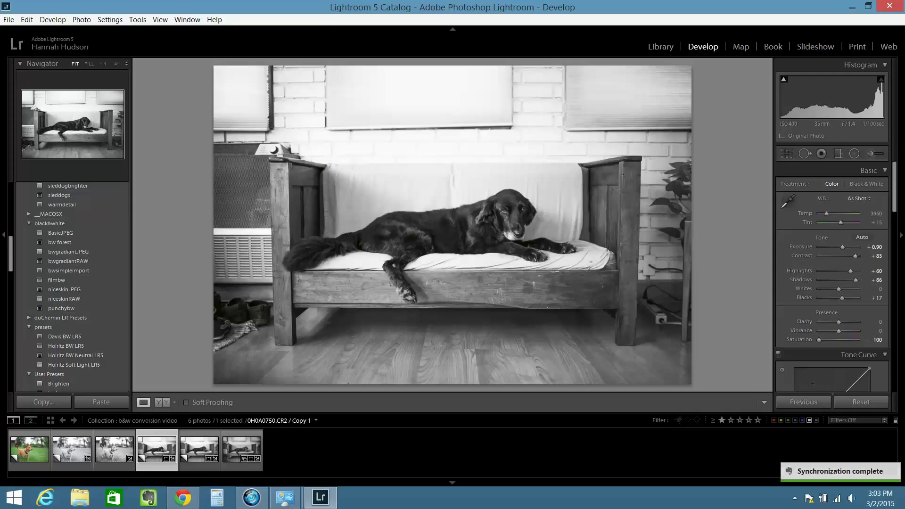
click(850, 407)
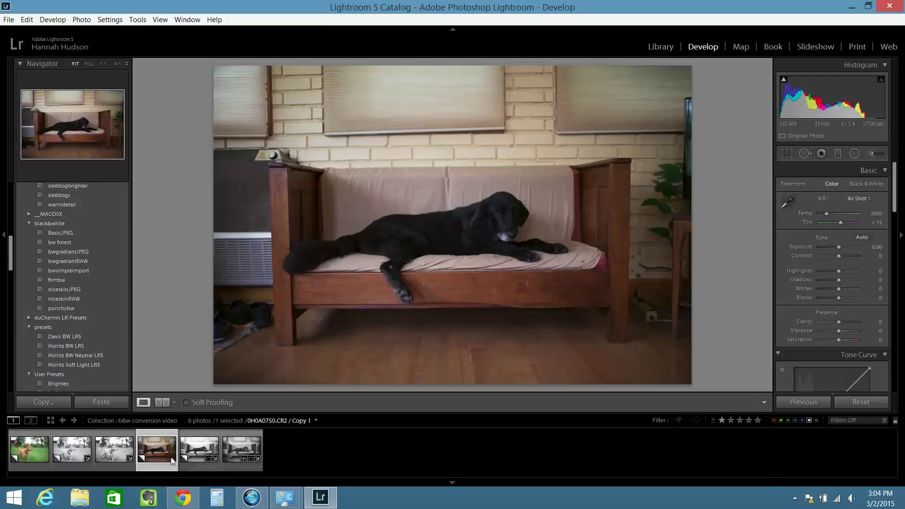
Step: Compare the desaturated copy of the couch photo with the existing Black & White version
click(200, 454)
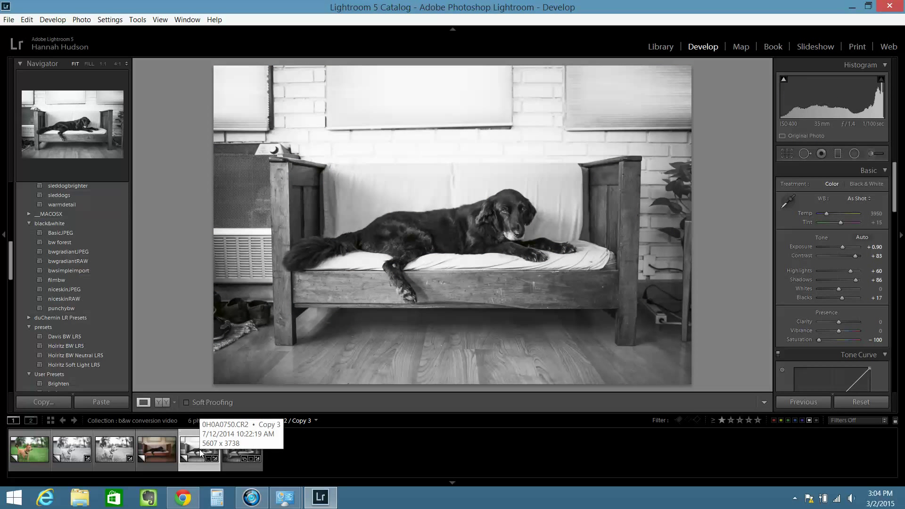
click(234, 453)
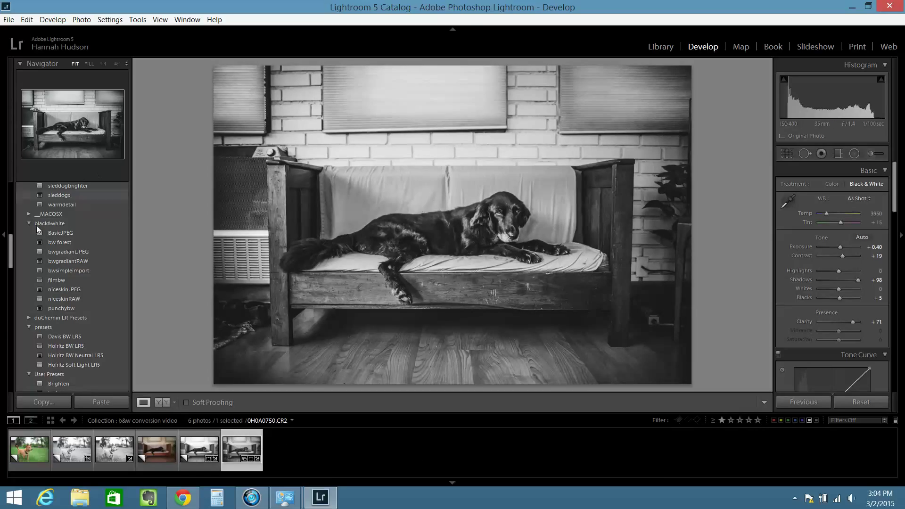
Step: Examine the presets and edit history of the couch photo's Black & White version, and view the desaturated copy for comparison
drag(9, 262, 11, 301)
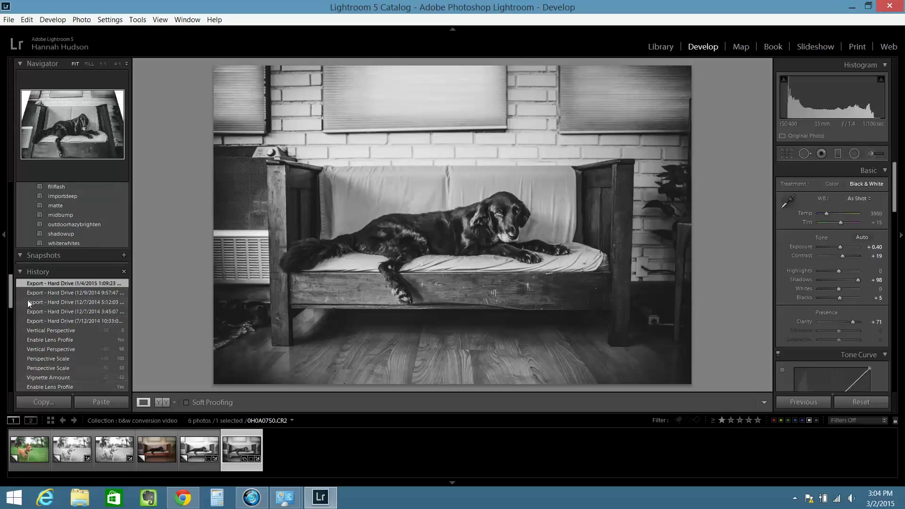
drag(9, 304, 9, 269)
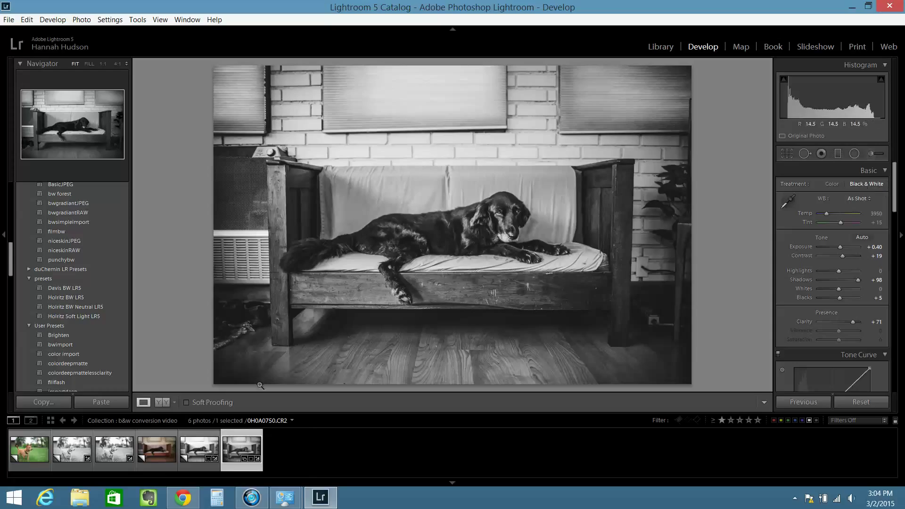
click(193, 453)
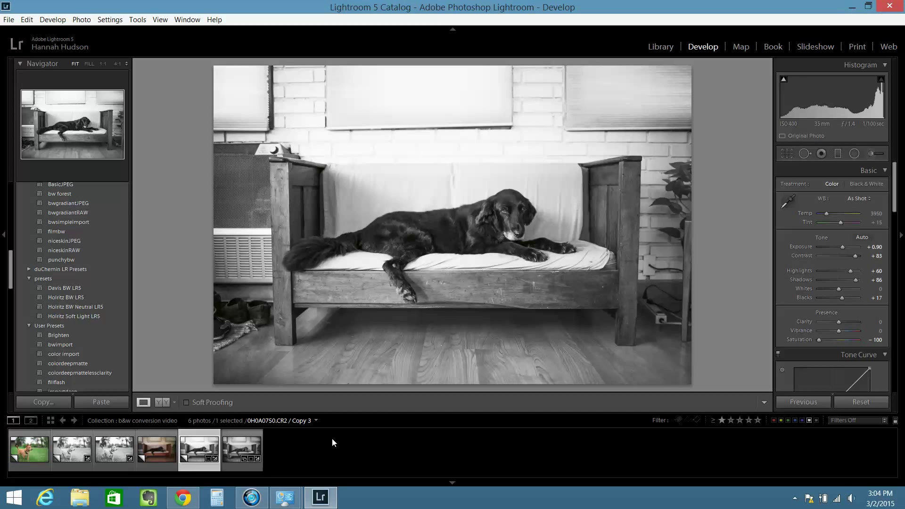
Step: On the couch photo's Black & White version, set the Black & White Mix to Red +100, Orange +58 and Yellow +4
click(231, 450)
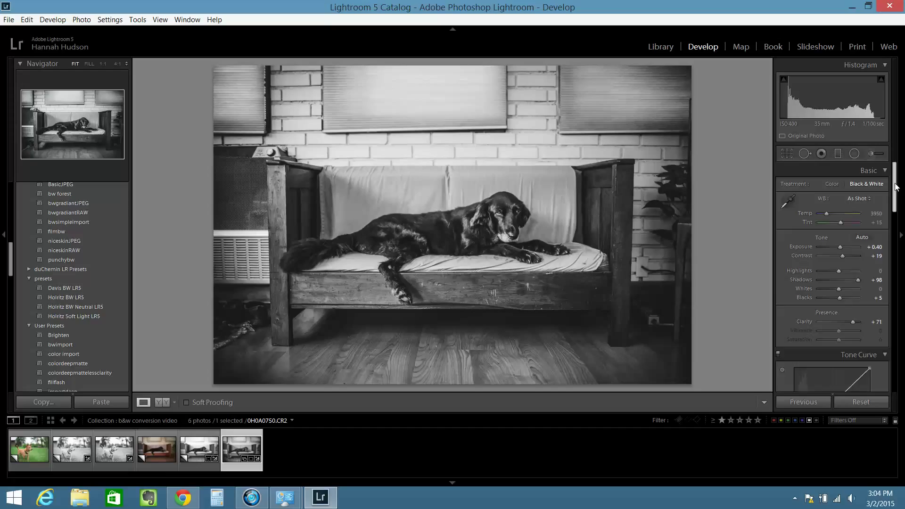
drag(896, 186, 899, 242)
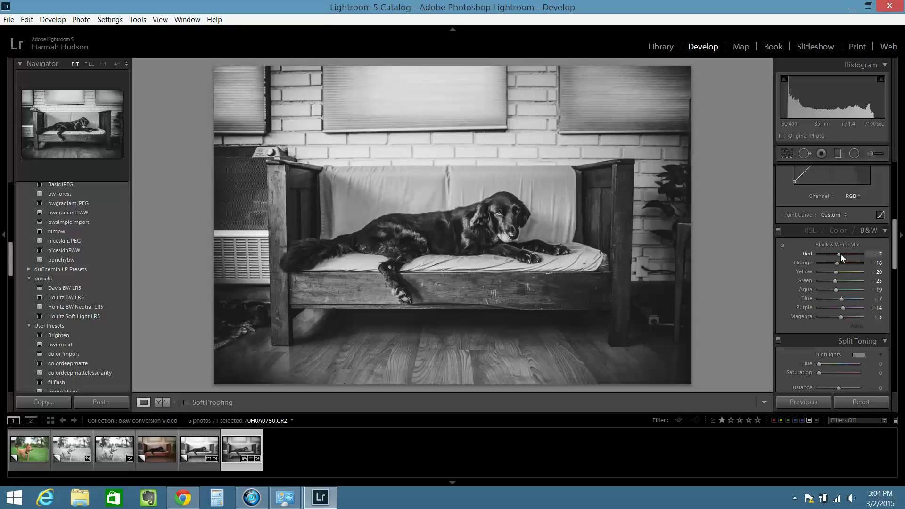
drag(840, 253, 869, 250)
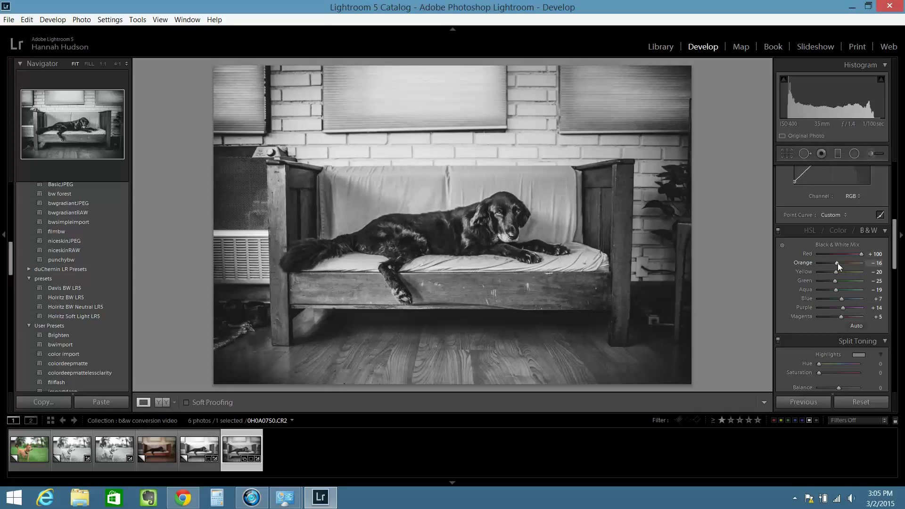
drag(838, 263, 852, 261)
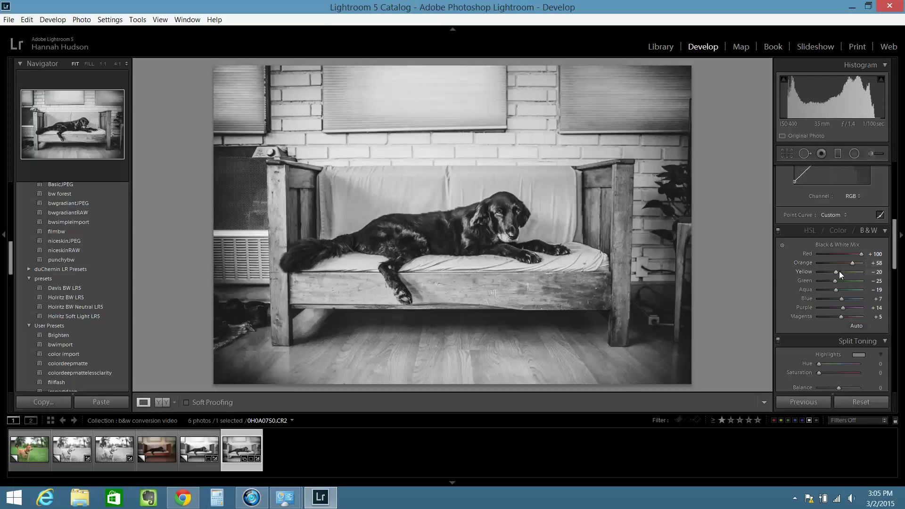
drag(837, 272, 843, 272)
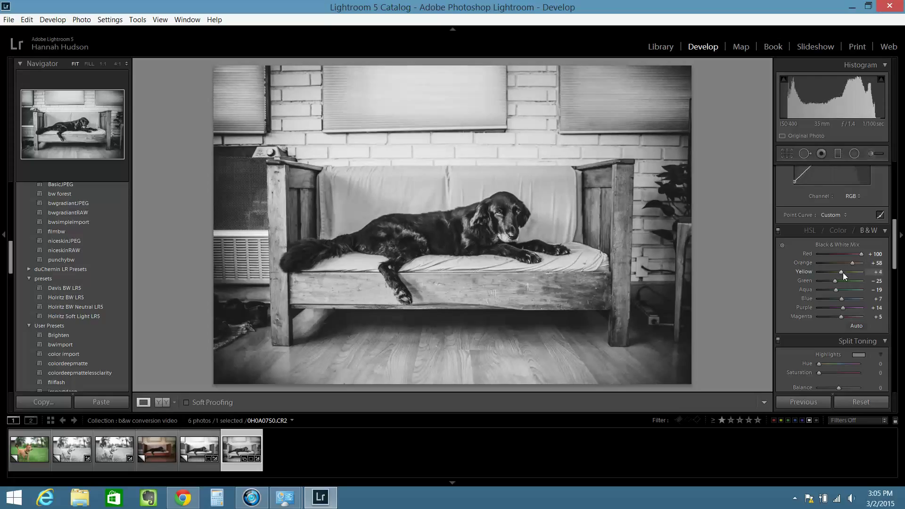